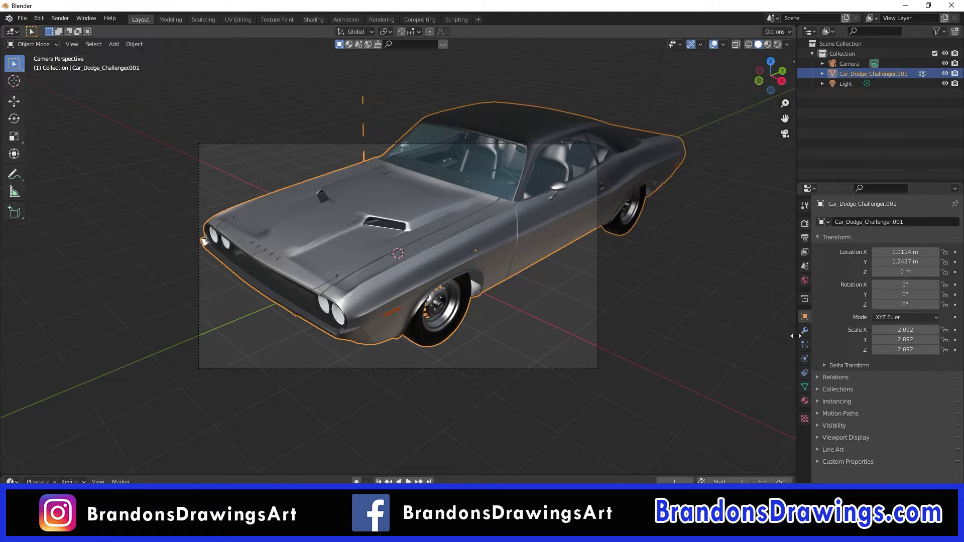
Show the car's empty modifier list, browse Add Modifier, then close it and deselect the car.
click(805, 331)
click(917, 223)
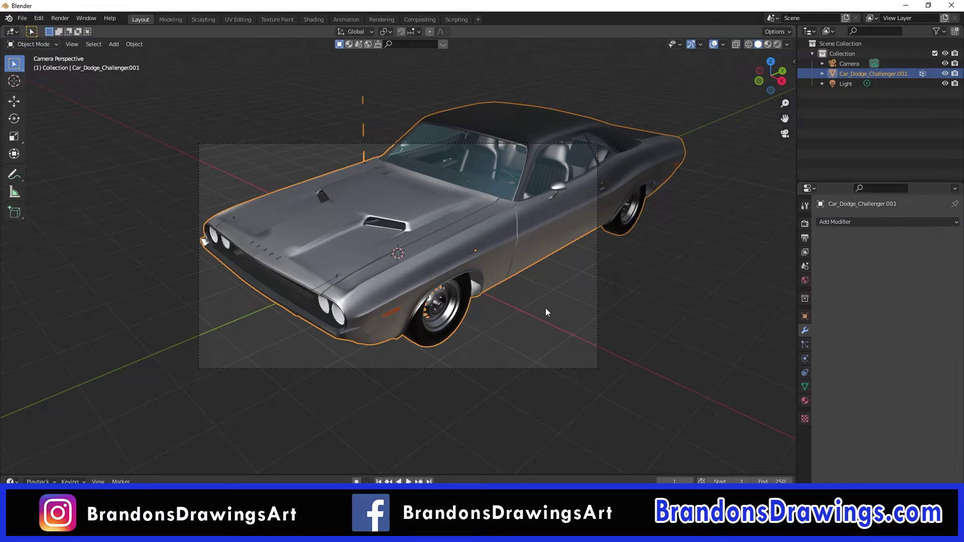
click(535, 305)
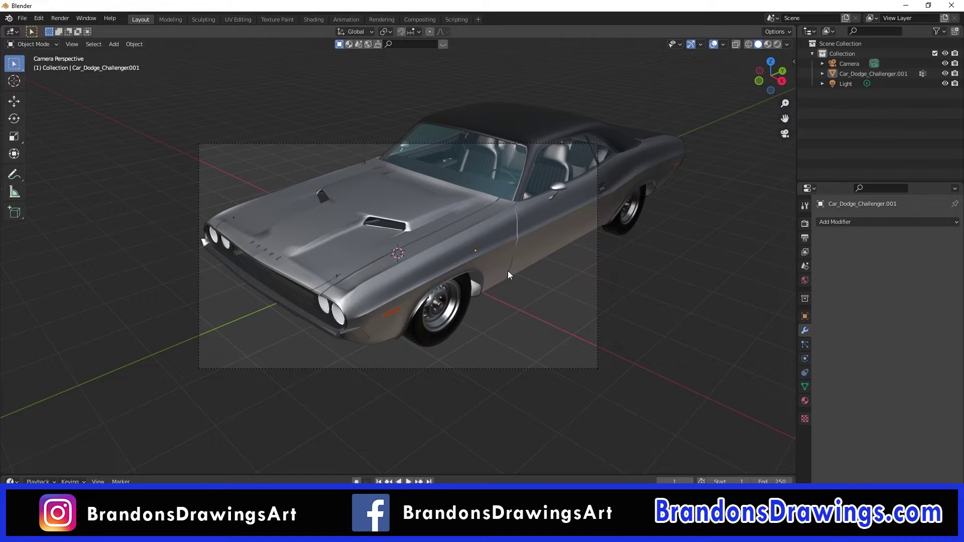
Add a Grease Pencil Stroke object and move it to the left of the car's front.
key(shift+a)
mouse_move(508, 270)
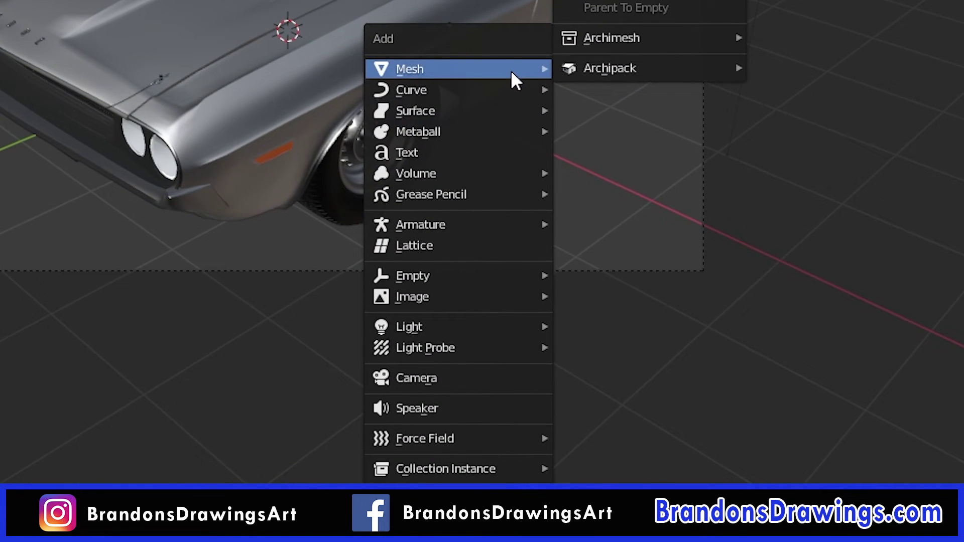
mouse_move(493, 198)
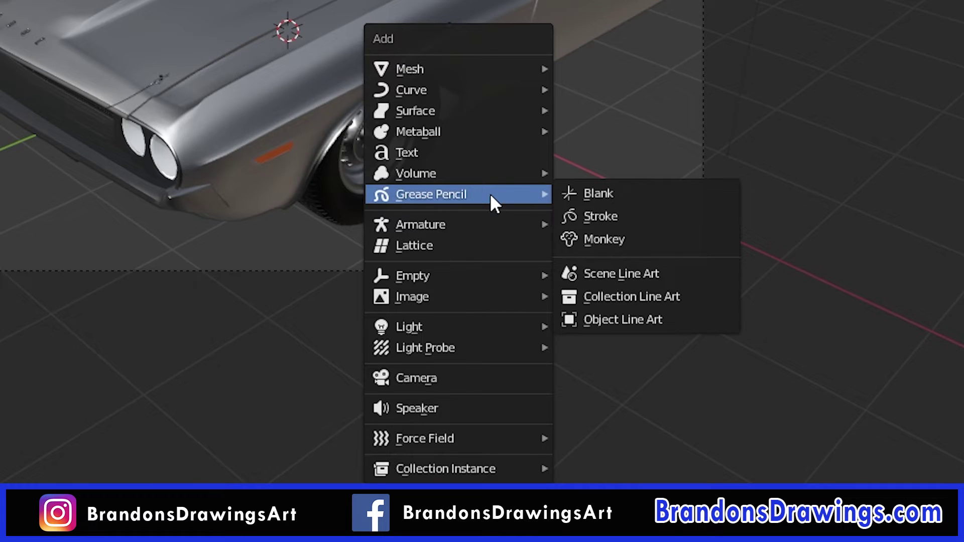
click(607, 221)
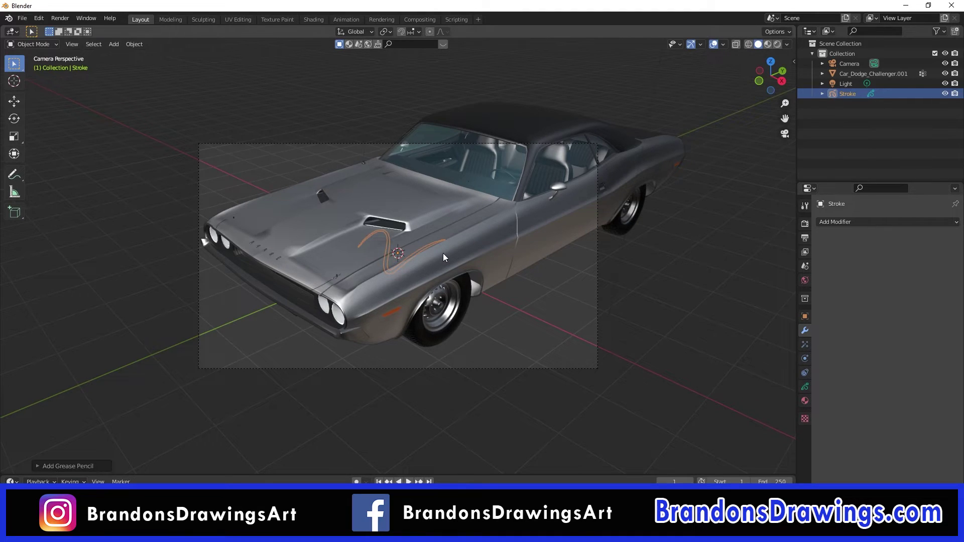
key(g)
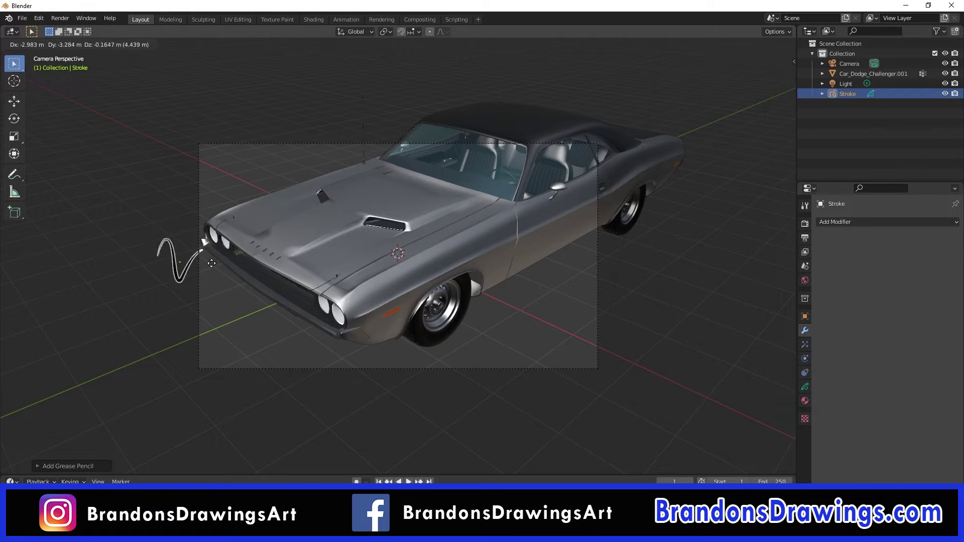
click(142, 270)
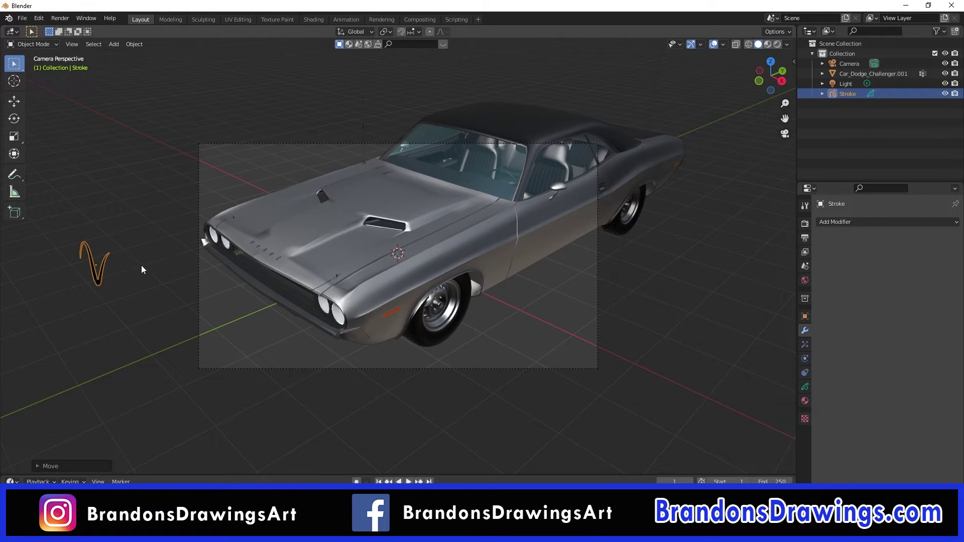
Add a Line Art modifier from the Generate group to the Stroke object.
click(842, 222)
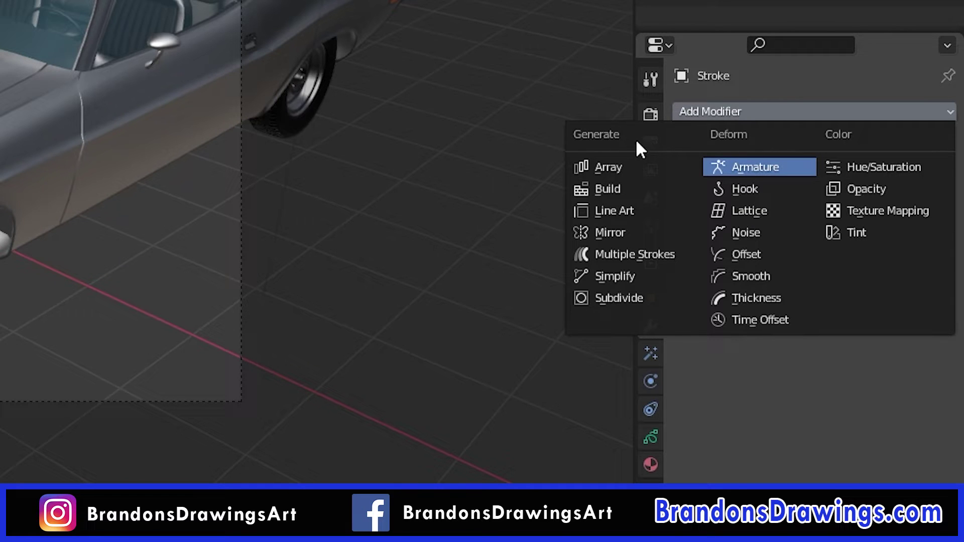
click(619, 210)
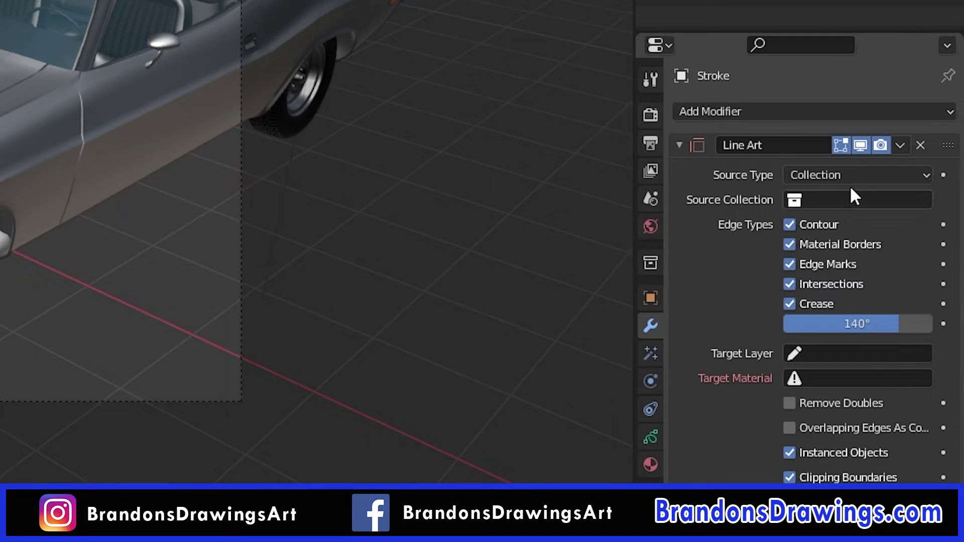
click(884, 174)
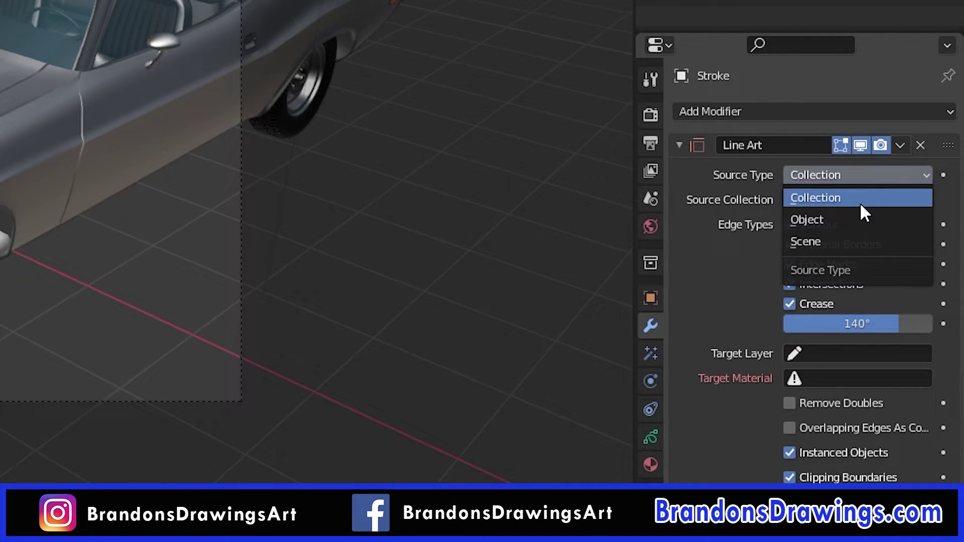
Set the Line Art source type to Object with Car_Dodge_Challenger.001 as source.
click(843, 242)
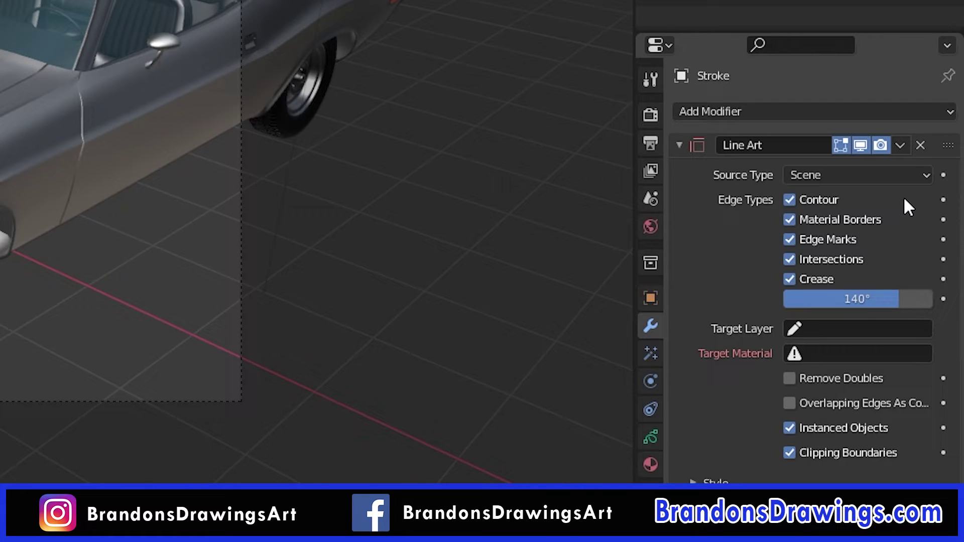
click(901, 175)
click(864, 220)
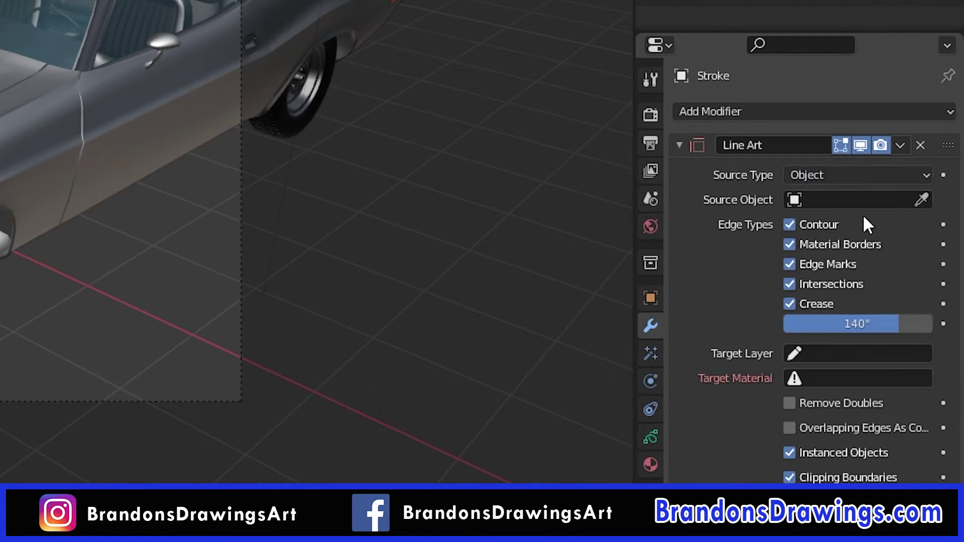
click(895, 200)
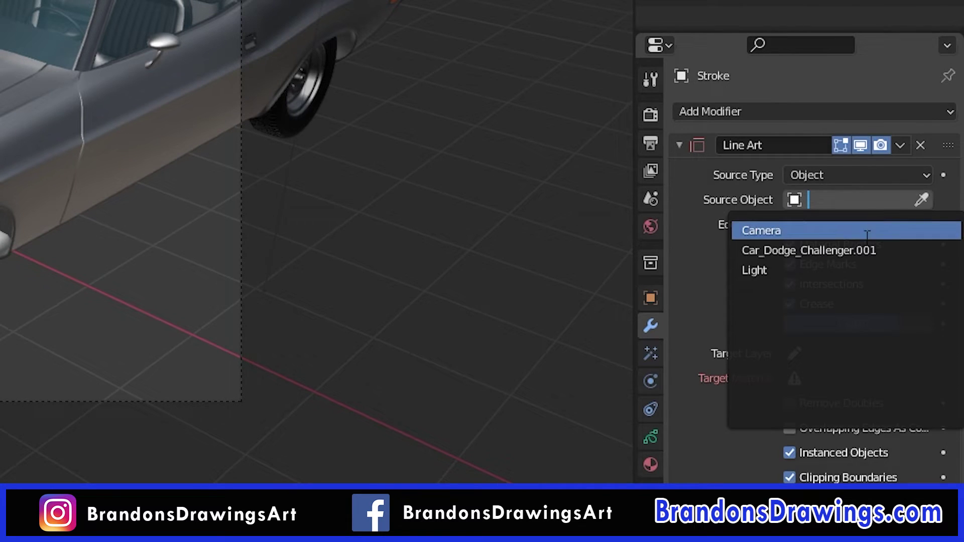
click(858, 250)
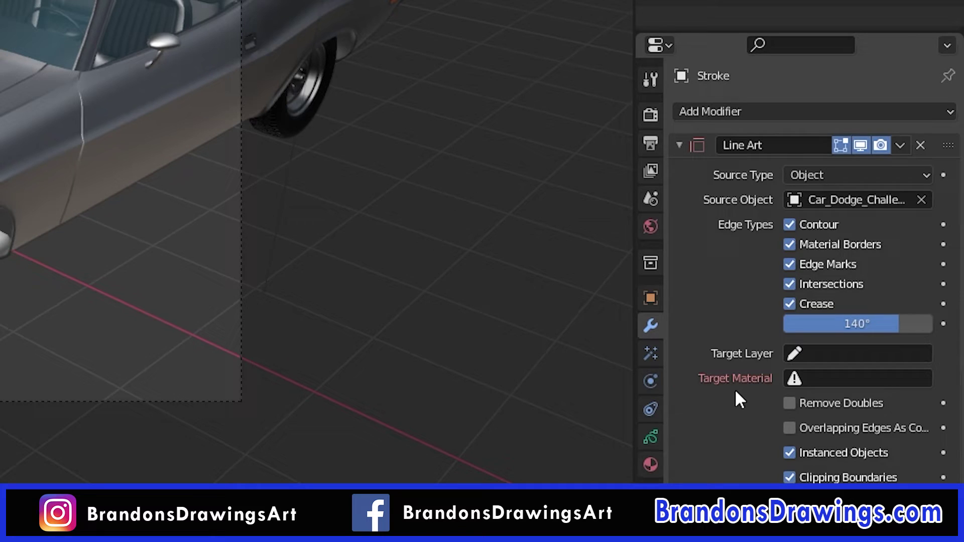
Set the Line Art target layer to Lines and the target material to Black.
click(831, 354)
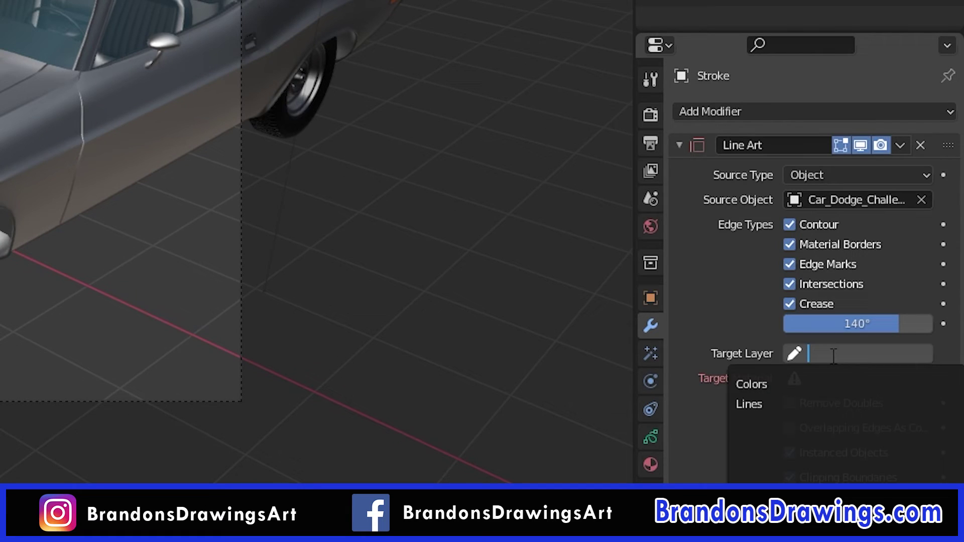
click(795, 400)
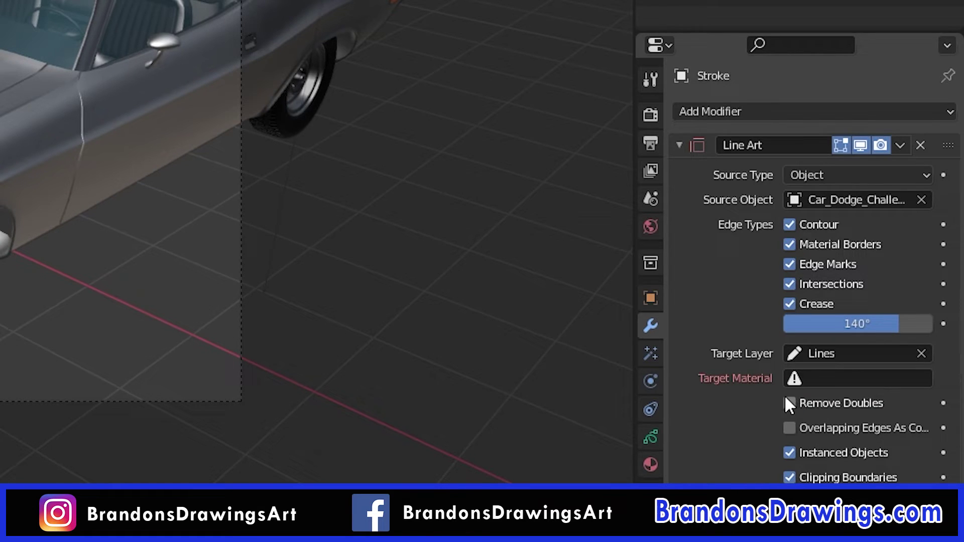
click(819, 380)
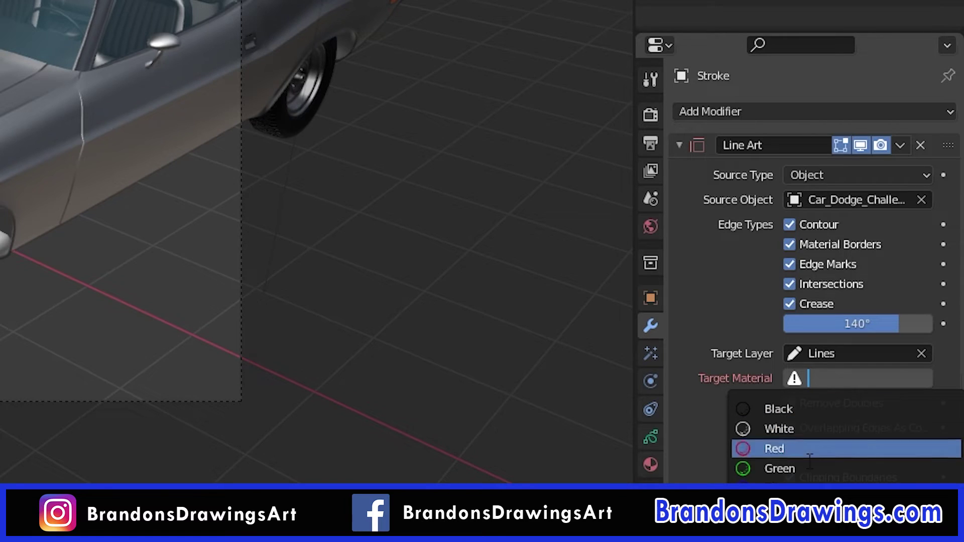
click(805, 408)
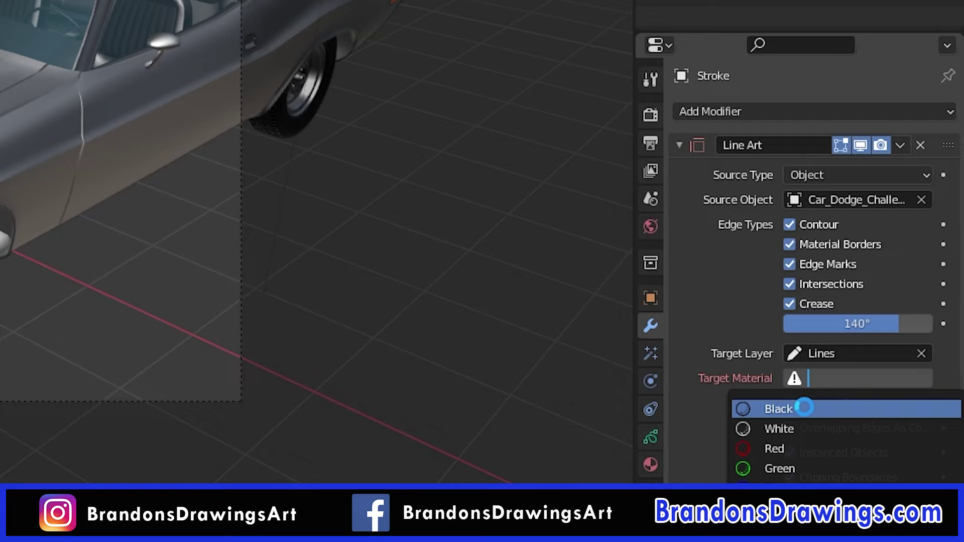
Apply the Black material, hide viewport overlays, and enable Contour and Crease edge types.
click(948, 409)
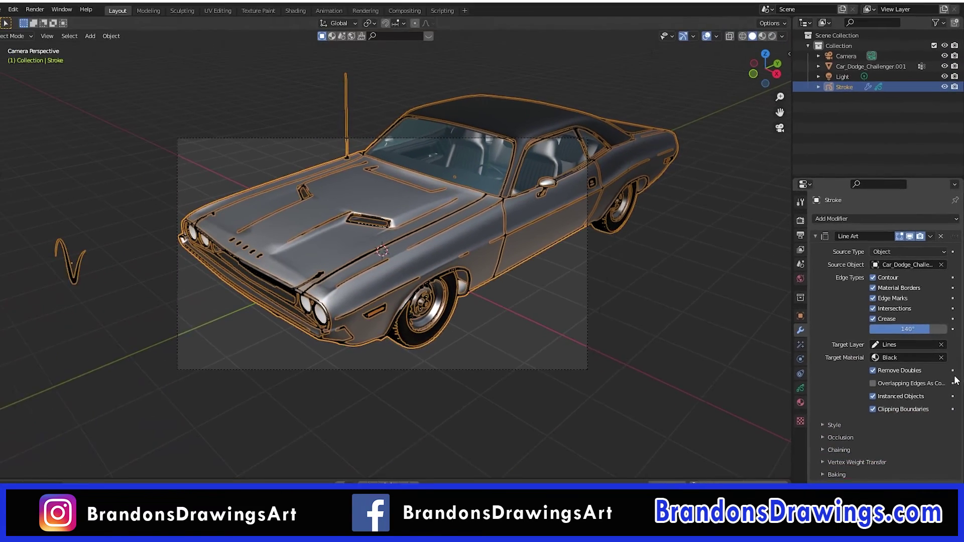
click(714, 44)
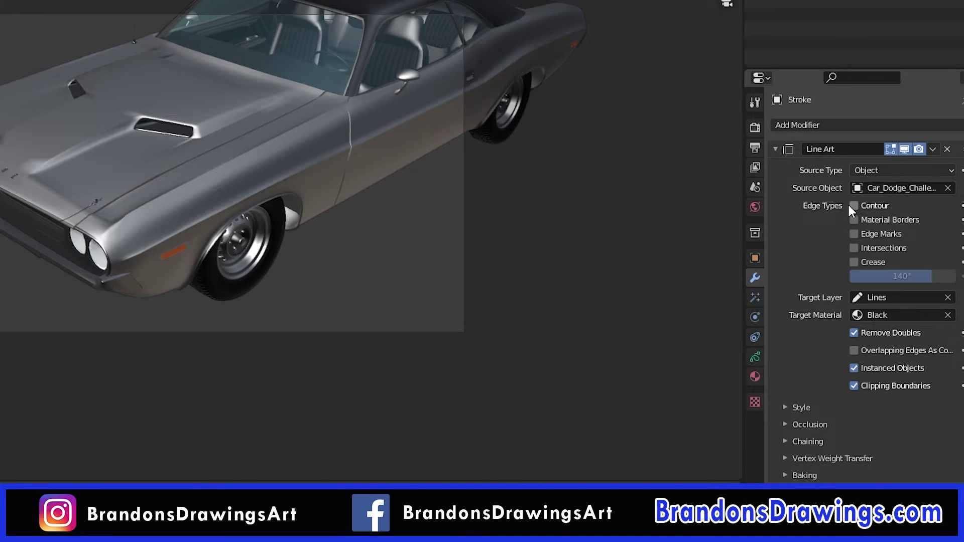
click(854, 207)
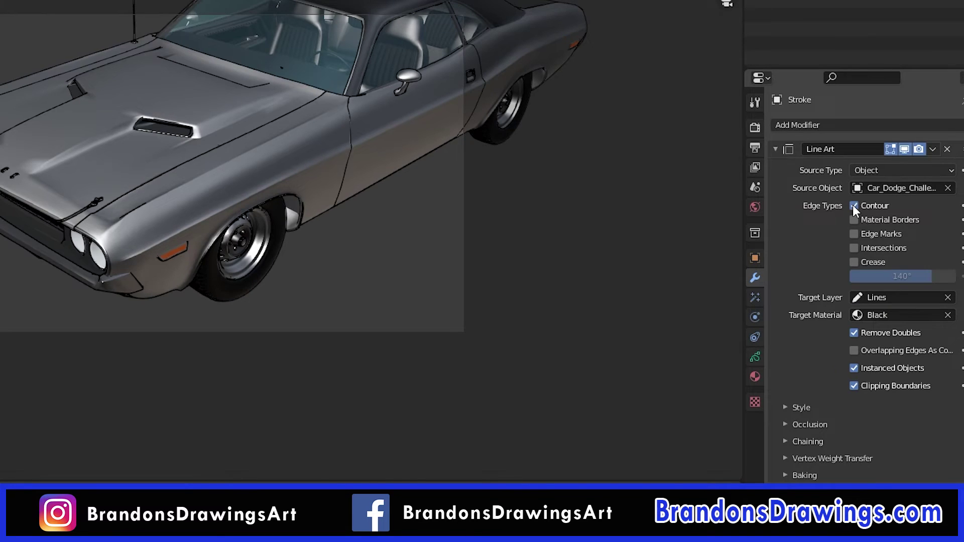
click(854, 264)
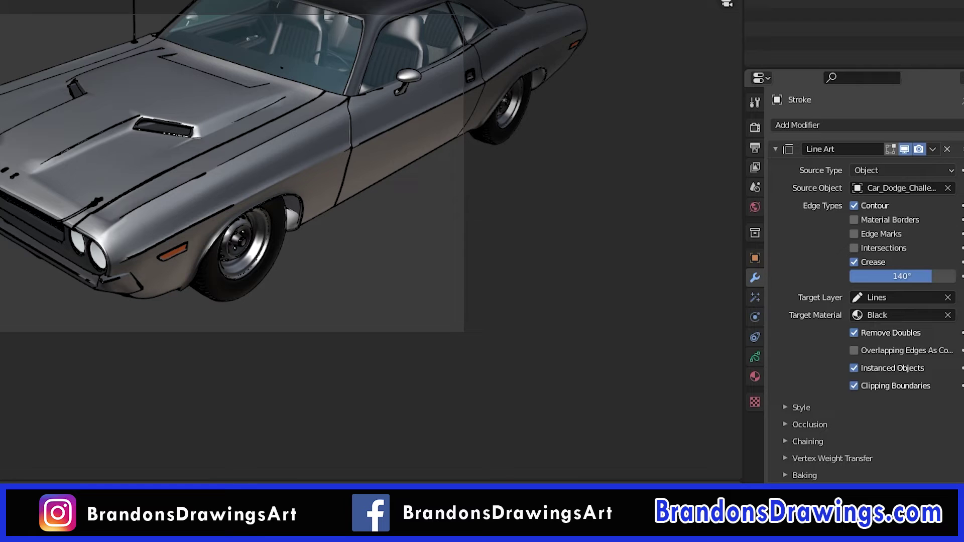
Set the crease angle to 180 then 100, enable Material Borders, and select the car.
click(911, 277)
text(180)
key(Return)
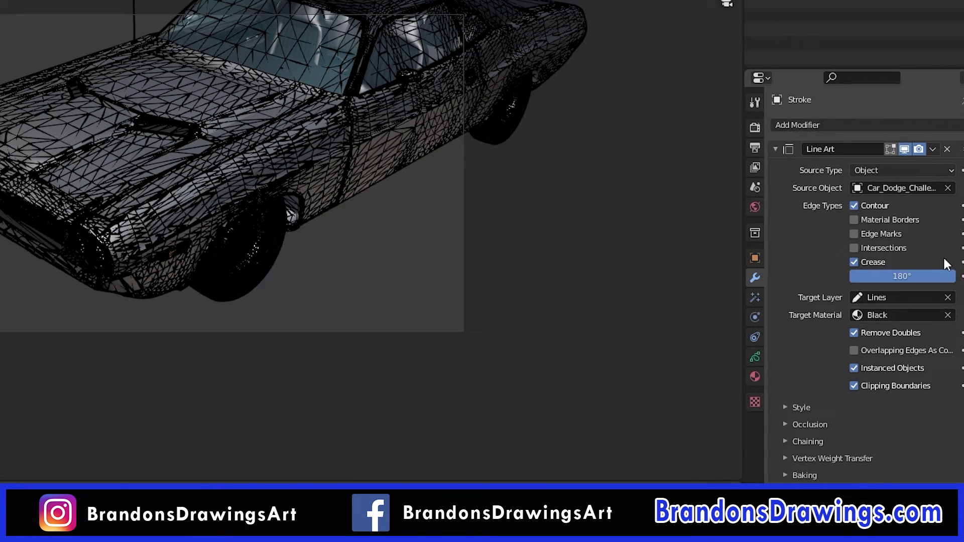
click(913, 275)
text(100)
key(Return)
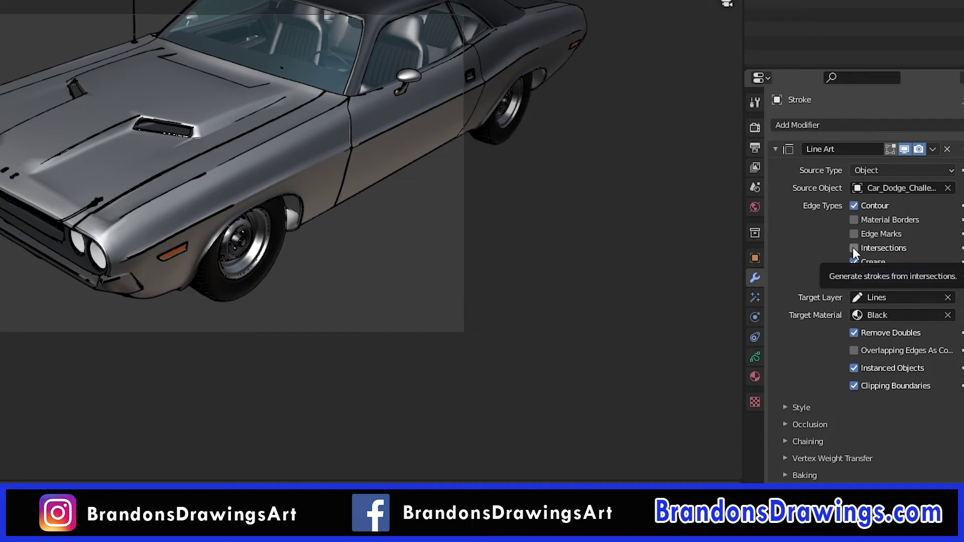
click(855, 221)
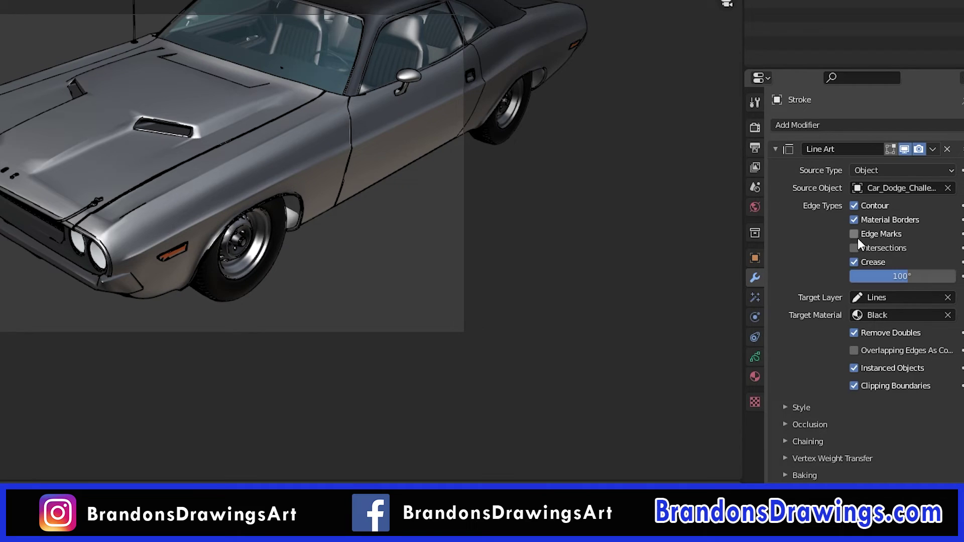
click(238, 121)
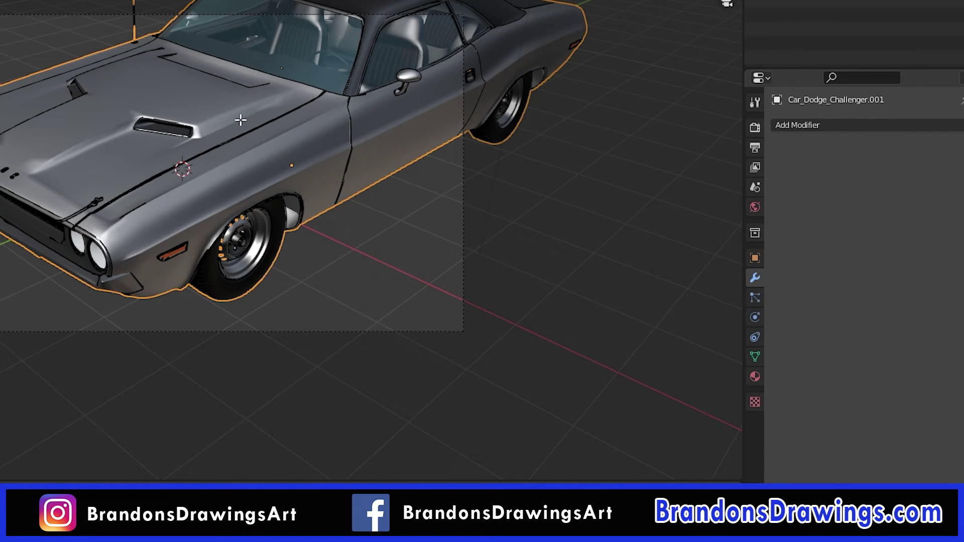
In Edit Mode, mark a front-fender edge loop as a Freestyle edge.
key(Tab)
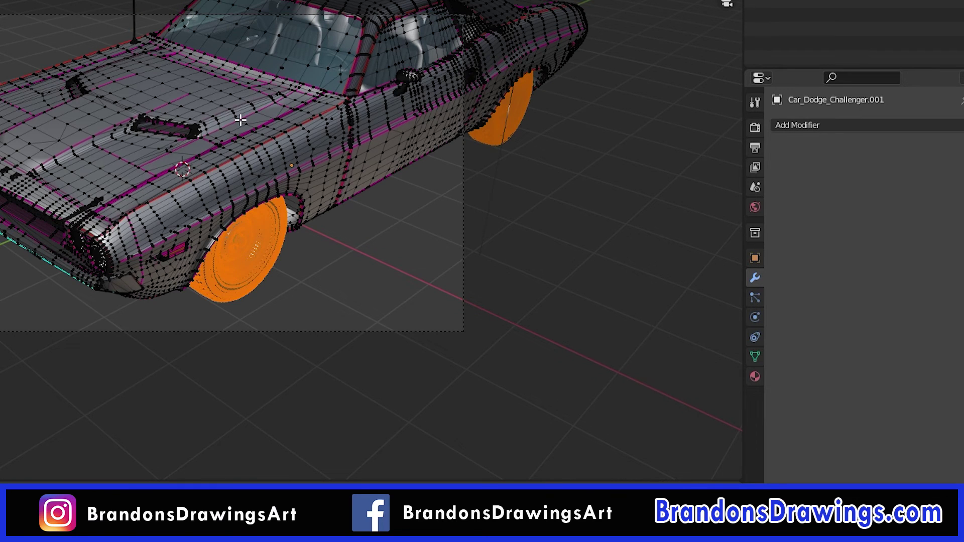
scroll(240, 120, up, 4)
alt+click(355, 194)
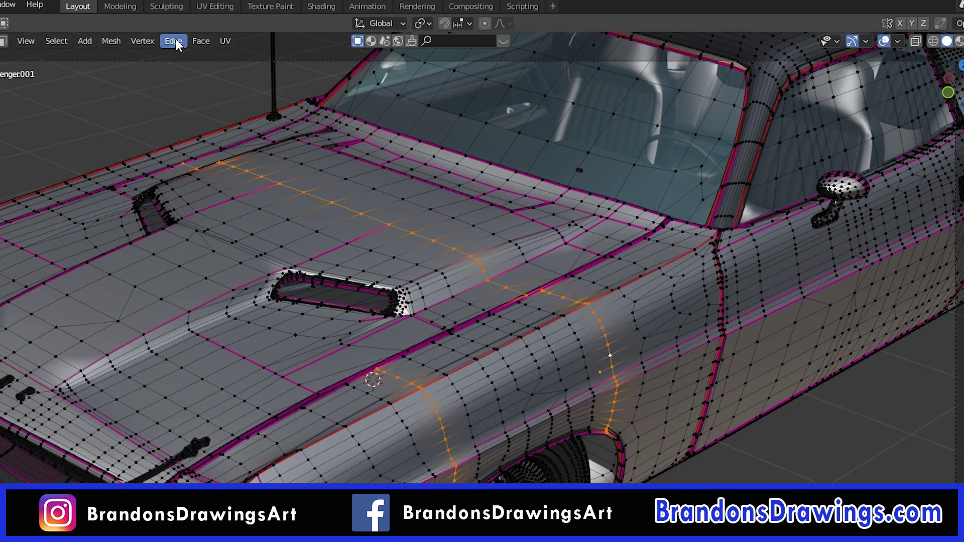
click(173, 40)
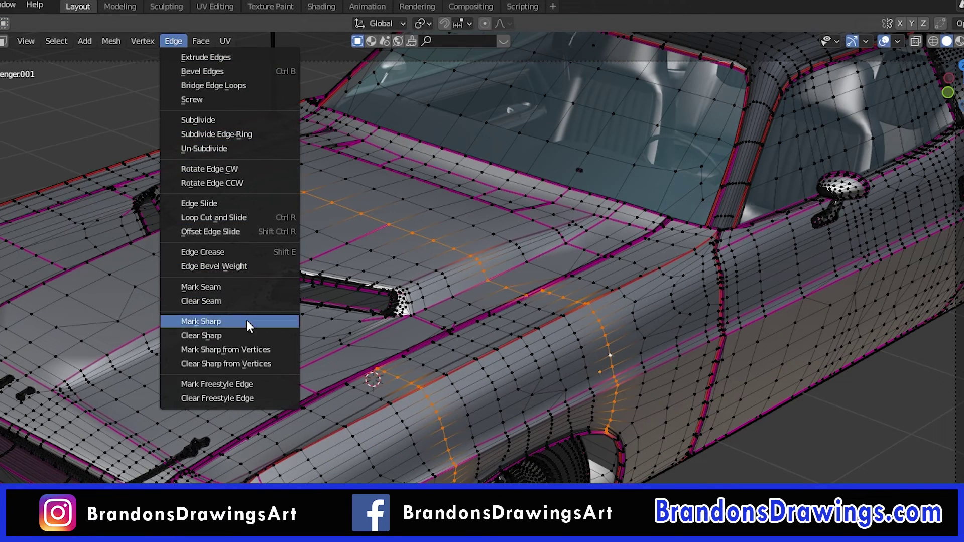
click(268, 382)
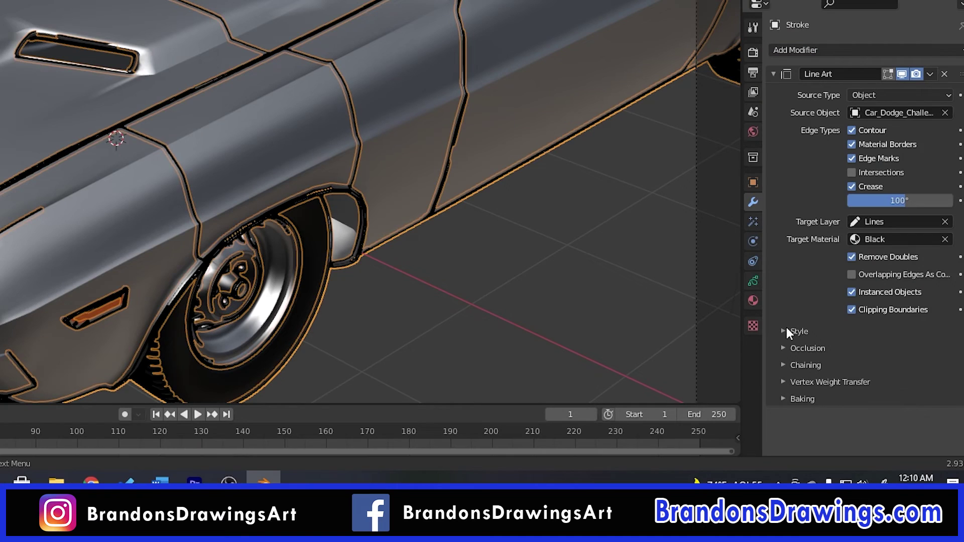
Set the Line Art style thickness to 75 and orbit the car to inspect the thicker lines.
click(784, 331)
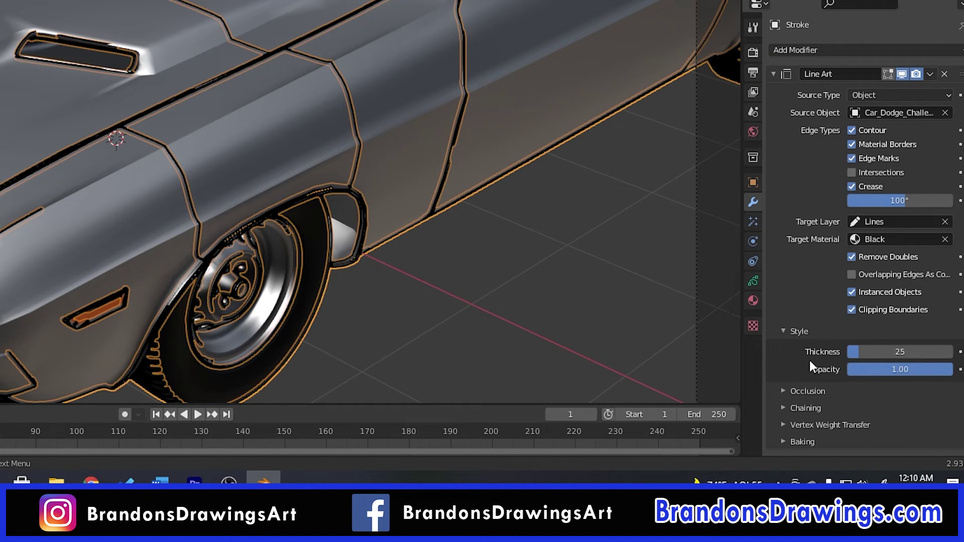
click(880, 353)
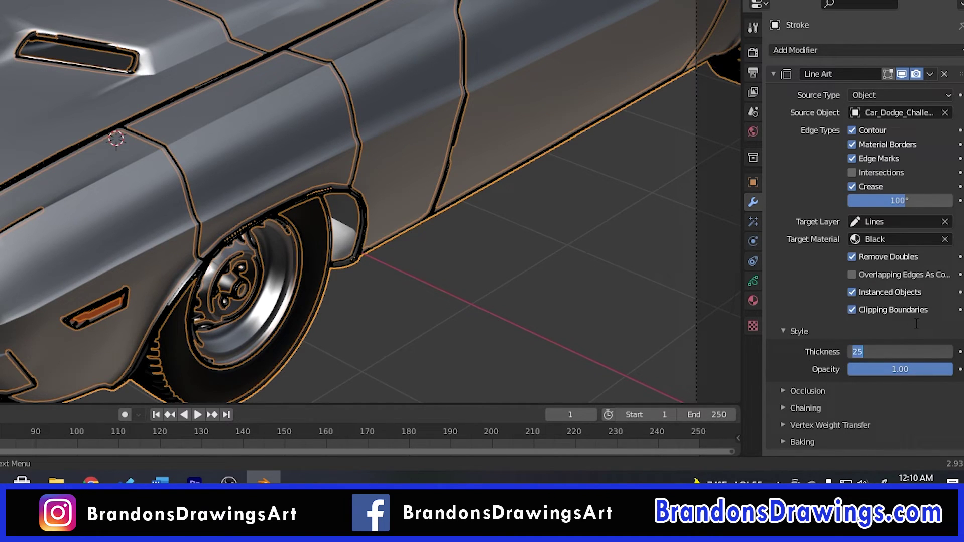
text(75)
key(Return)
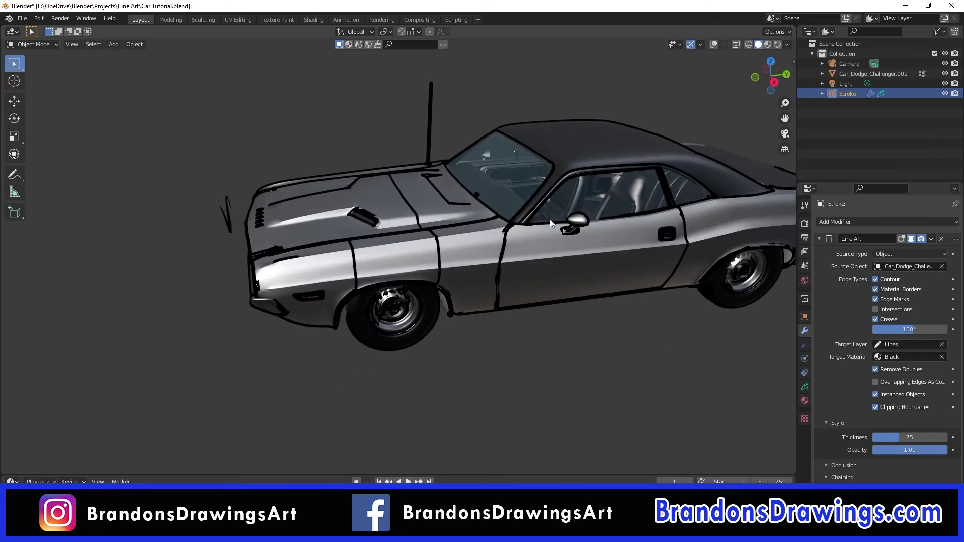
mouse_move(550, 219)
middle_down()
mouse_move(475, 197)
mouse_move(372, 197)
mouse_move(462, 202)
middle_up()
scroll(447, 199, down, 3)
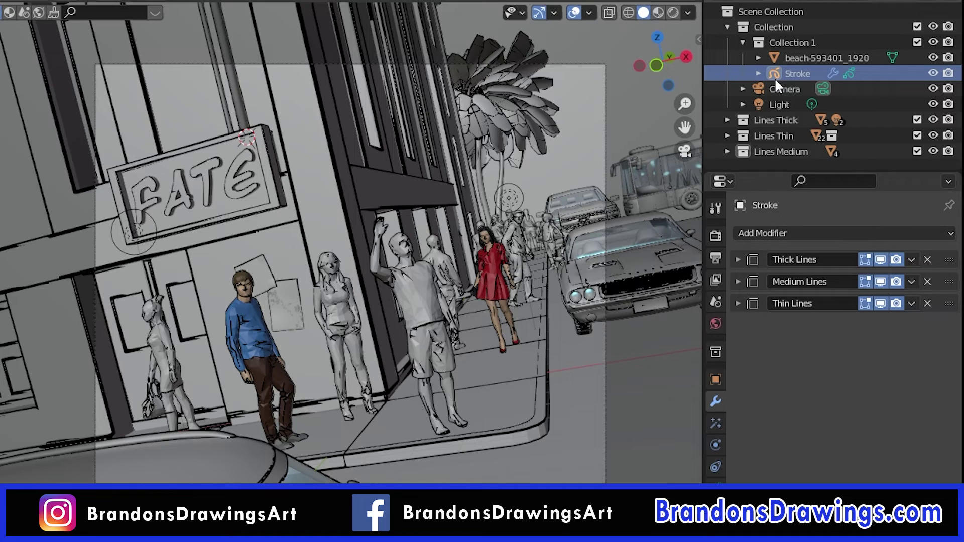
Peek into the Lines Thin and Lines Medium collections, then expand the Medium Lines modifier's edge types.
click(728, 135)
click(727, 134)
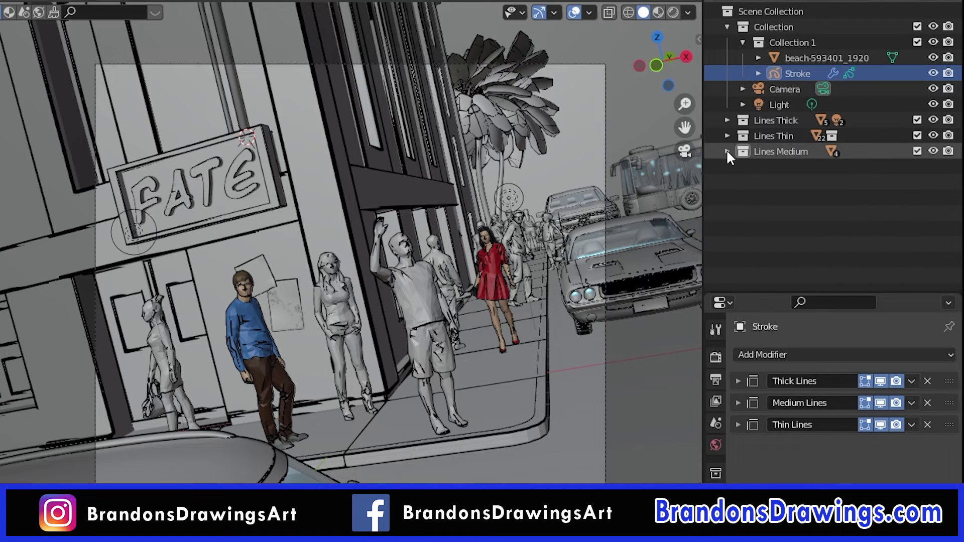
click(727, 151)
click(727, 151)
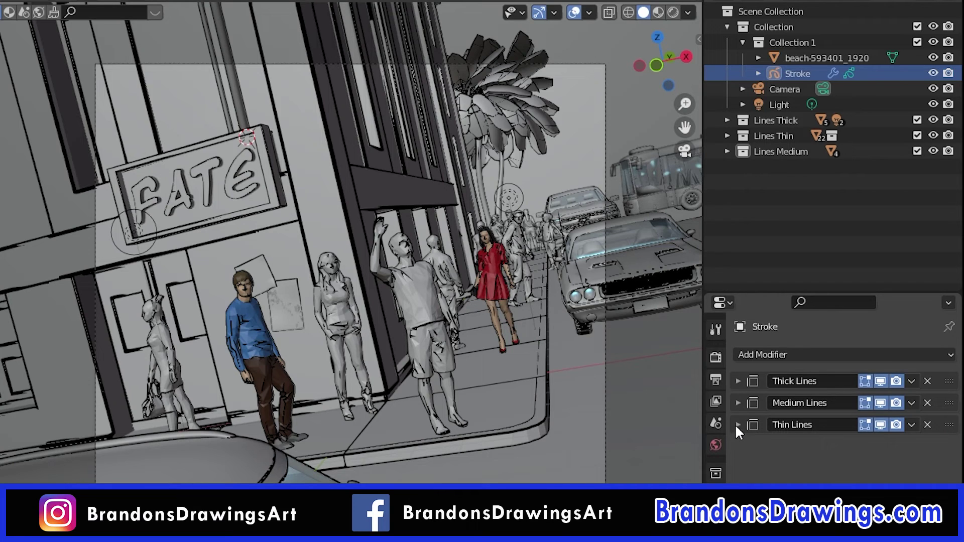
click(738, 403)
scroll(844, 402, down, 5)
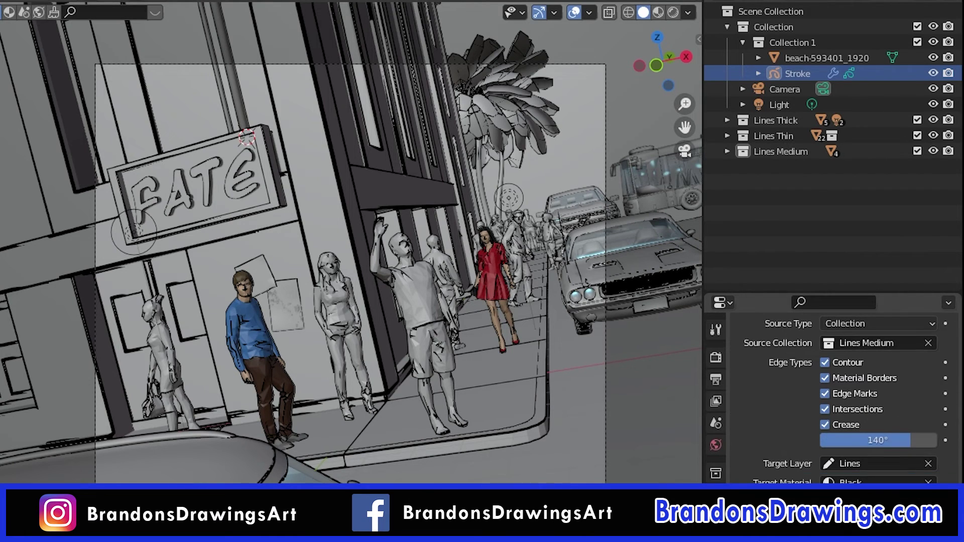